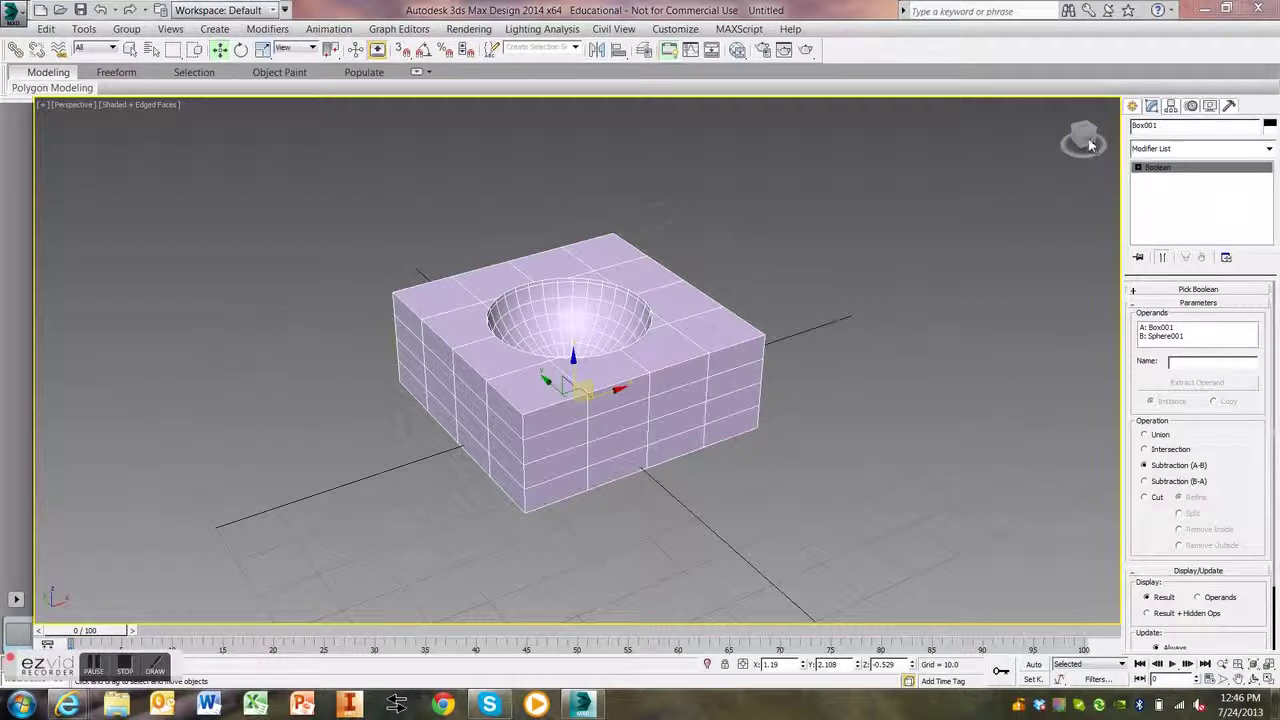
- Delete the existing hollowed box and draw a new box about 76 long, 76.5 wide and 20 high
mouse_move(1088, 140)
left_mouse_down()
mouse_move(1078, 150)
mouse_move(1073, 137)
left_mouse_up()
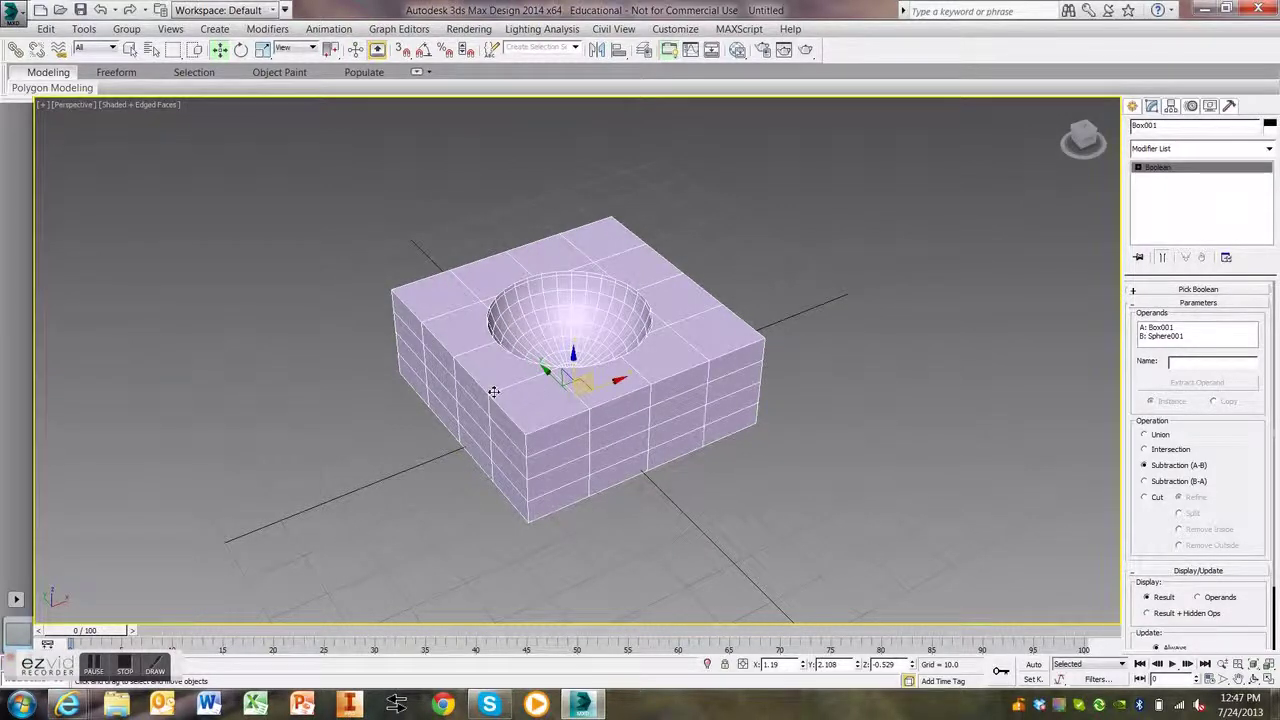
key("Delete")
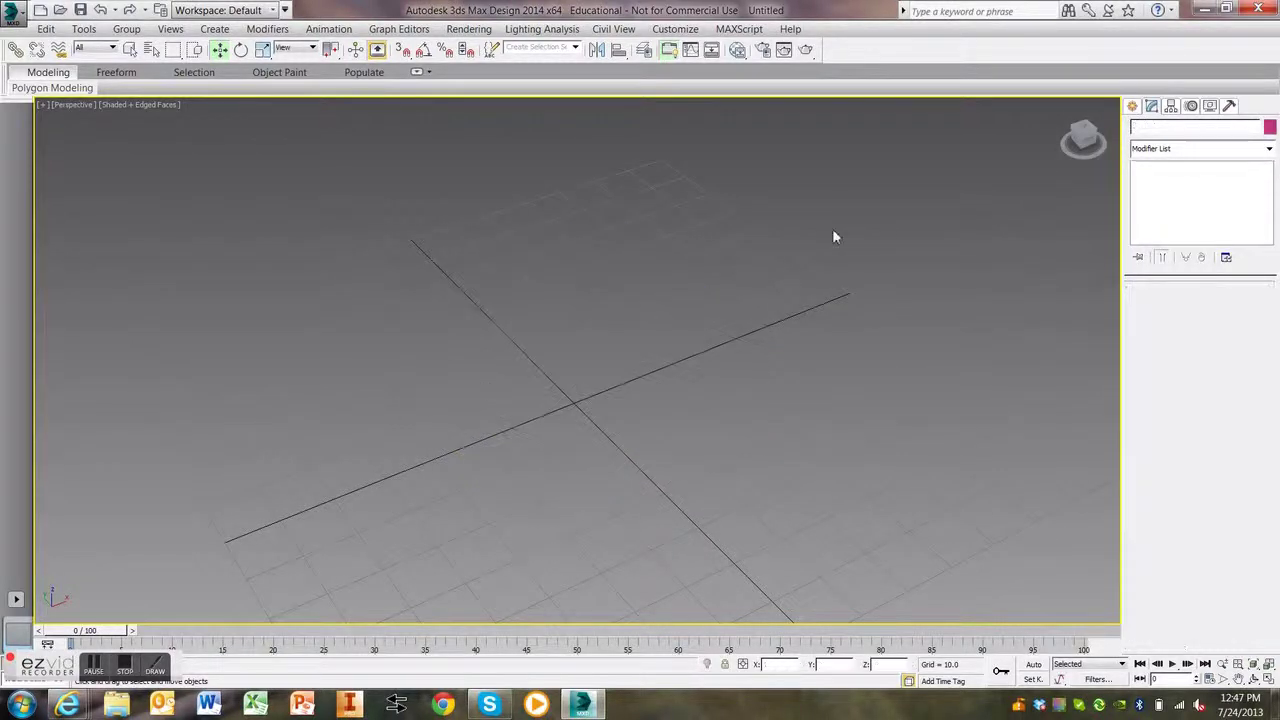
left_click(1132, 106)
left_click(1162, 151)
left_click(1160, 162)
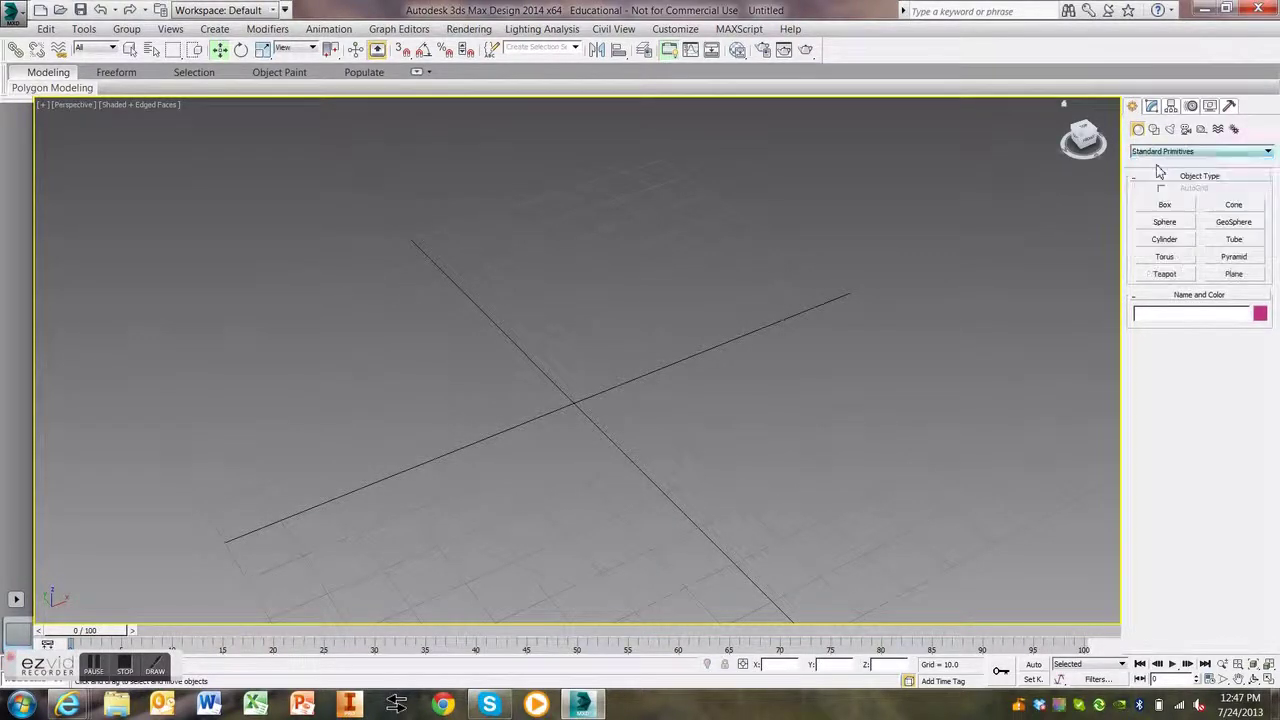
left_click(1165, 204)
left_click_drag(640, 262, 517, 612)
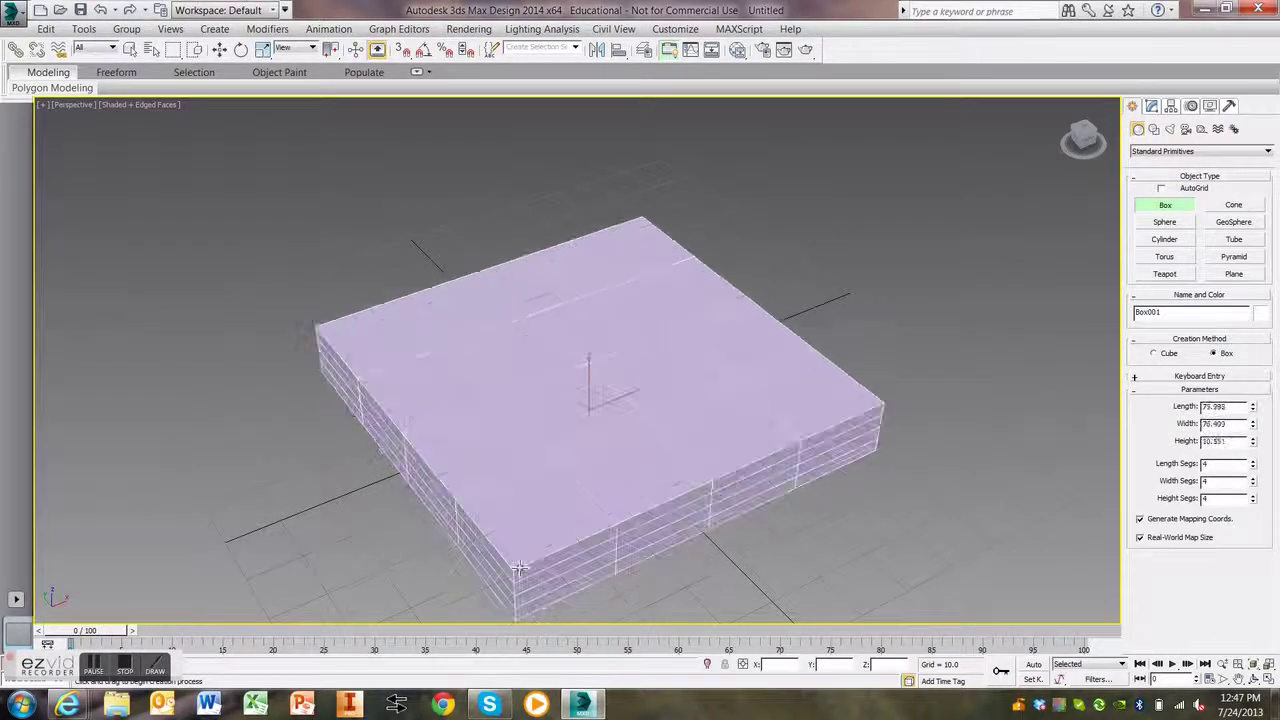
left_click(527, 532)
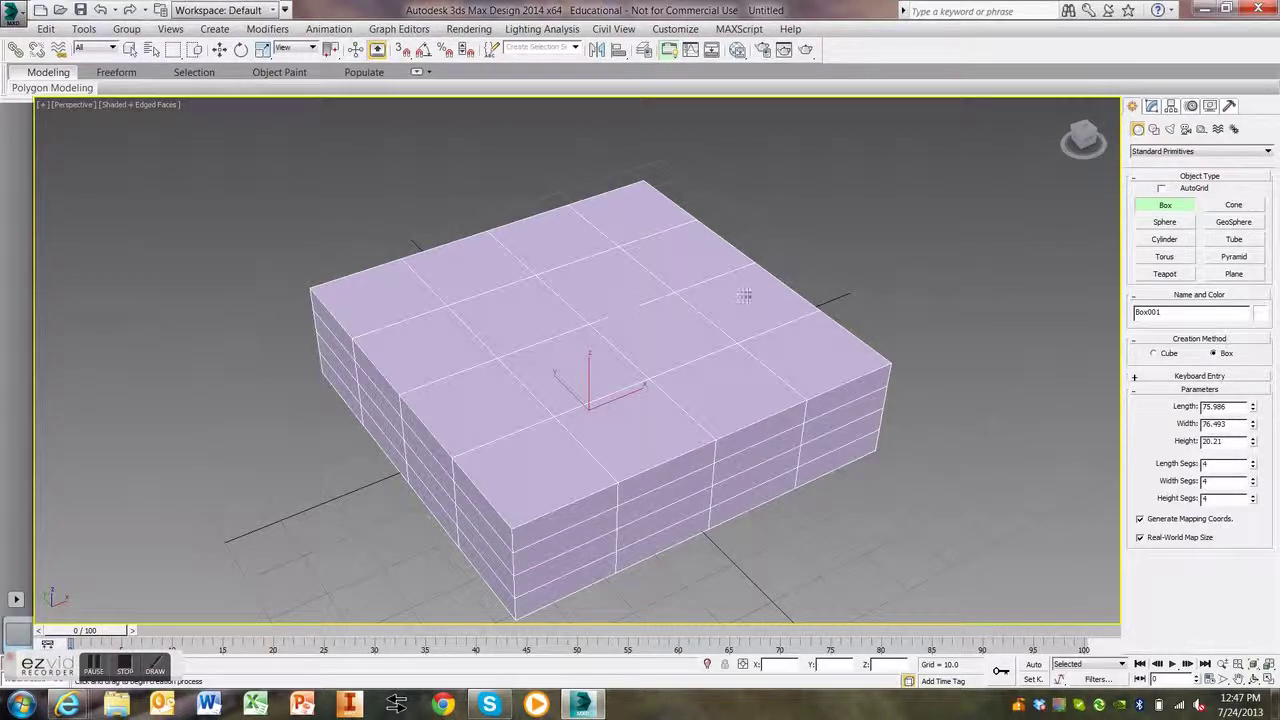
- Draw a sphere with a radius of about 25 beside the box and move it over the box
left_click(1165, 221)
left_click_drag(942, 424, 873, 497)
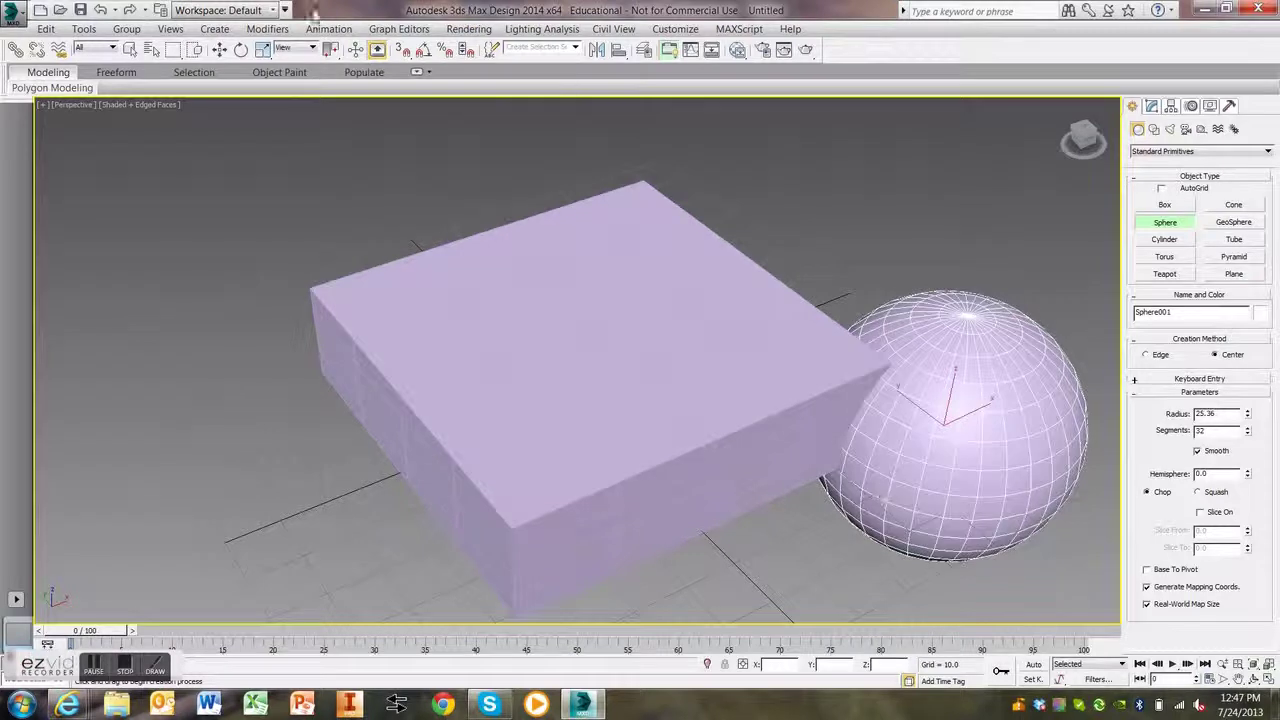
left_click(219, 49)
left_click_drag(959, 410, 596, 290)
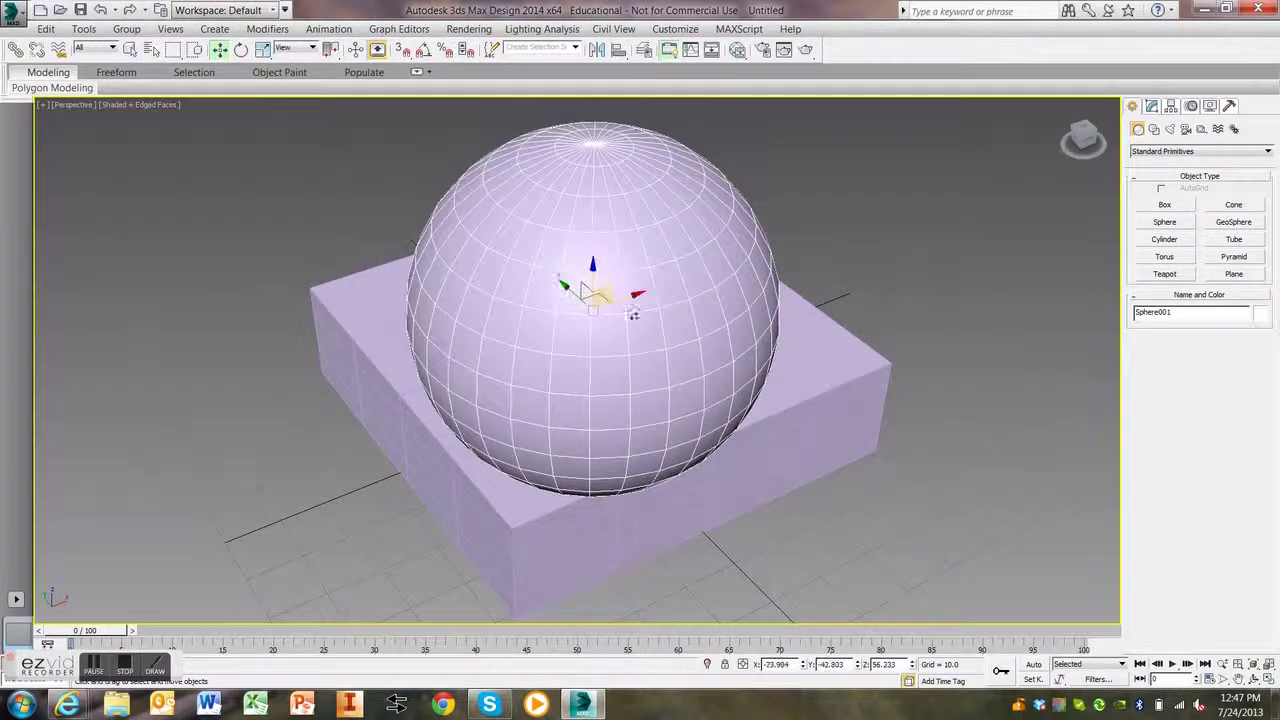
- Centre the sphere on the box in the Top view and lower it partly into the box in the Left view
left_click(1269, 678)
left_click_drag(290, 268, 322, 208)
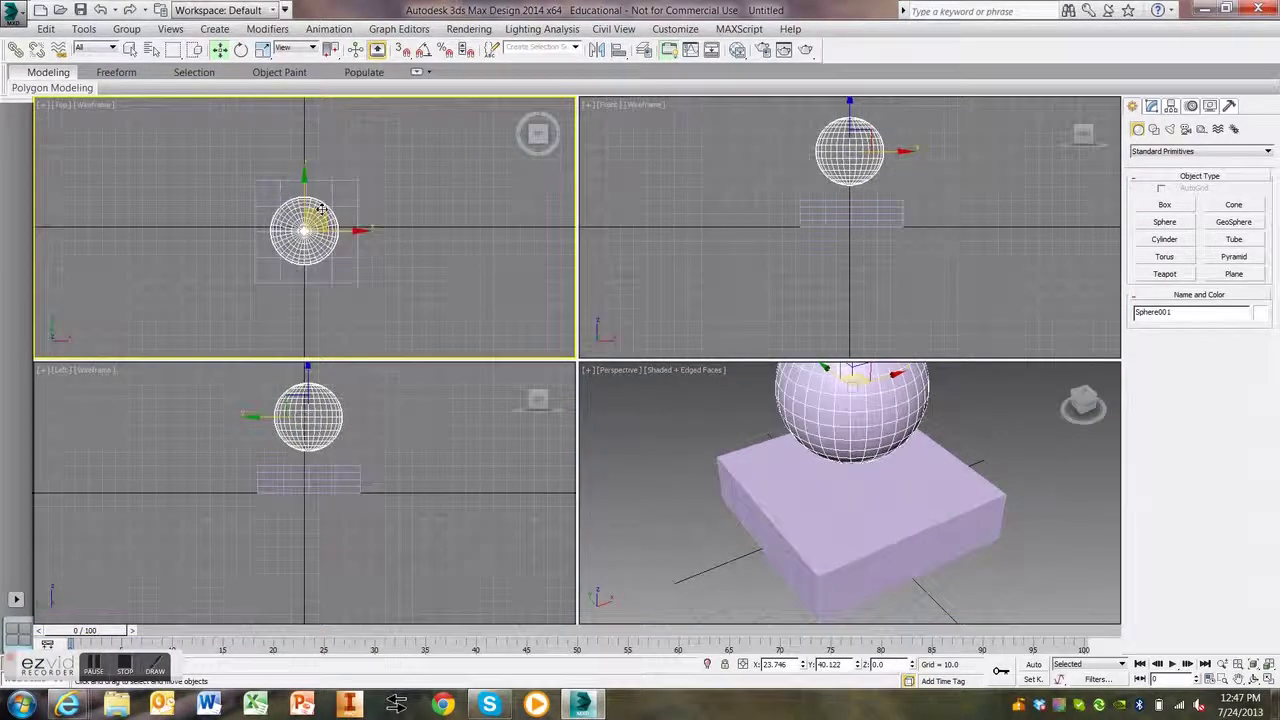
left_click_drag(310, 377, 310, 413)
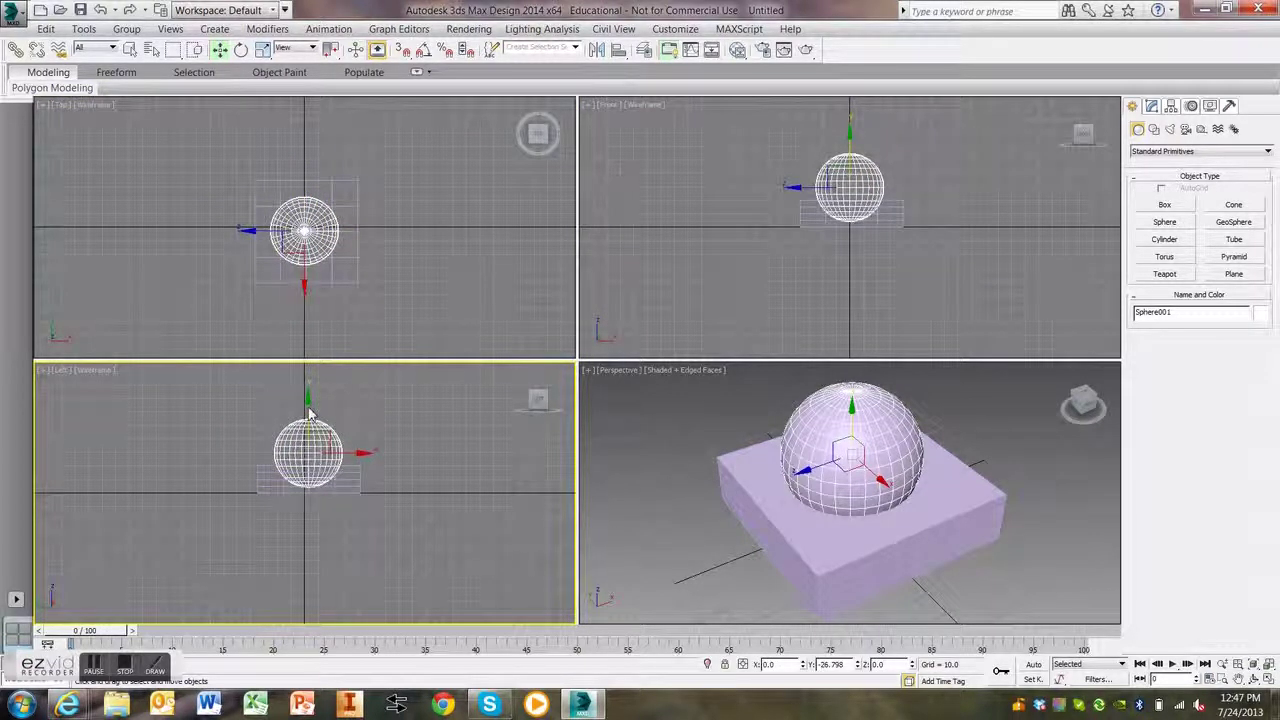
- Change the sphere's object colour to medium blue and enlarge the Perspective view to fill the workspace
left_click(1151, 106)
left_click(1132, 106)
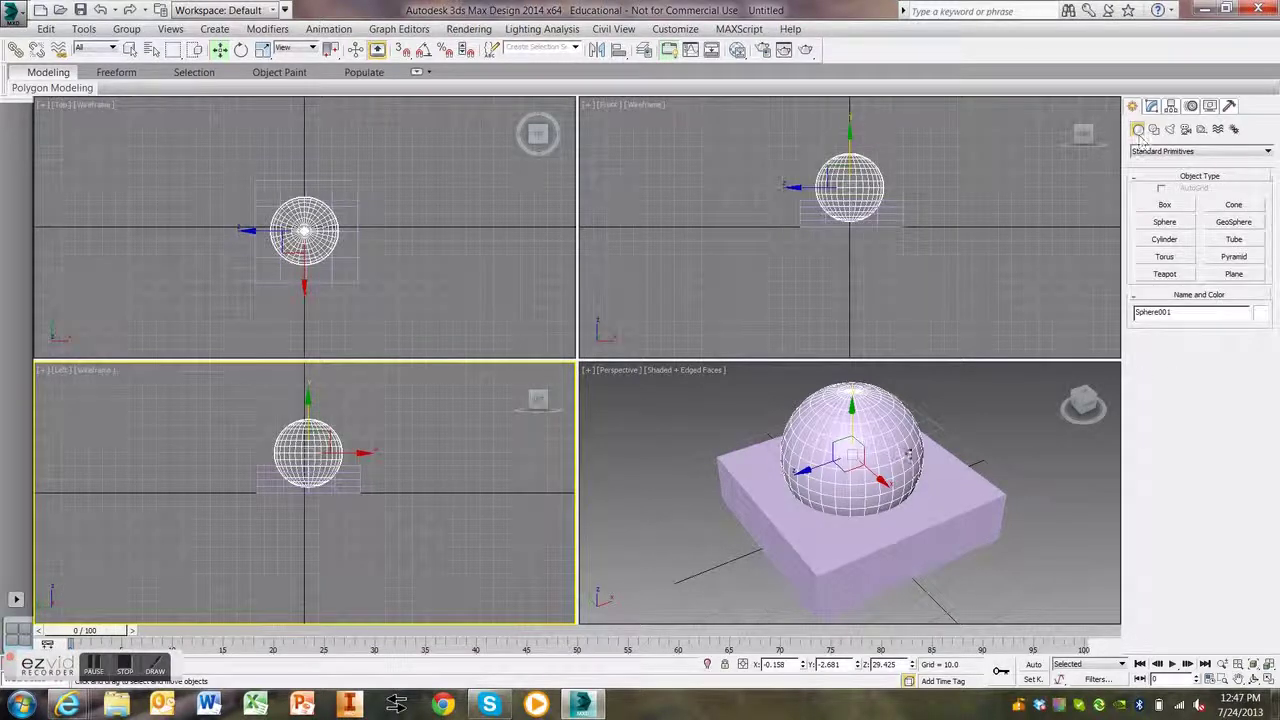
left_click(1260, 314)
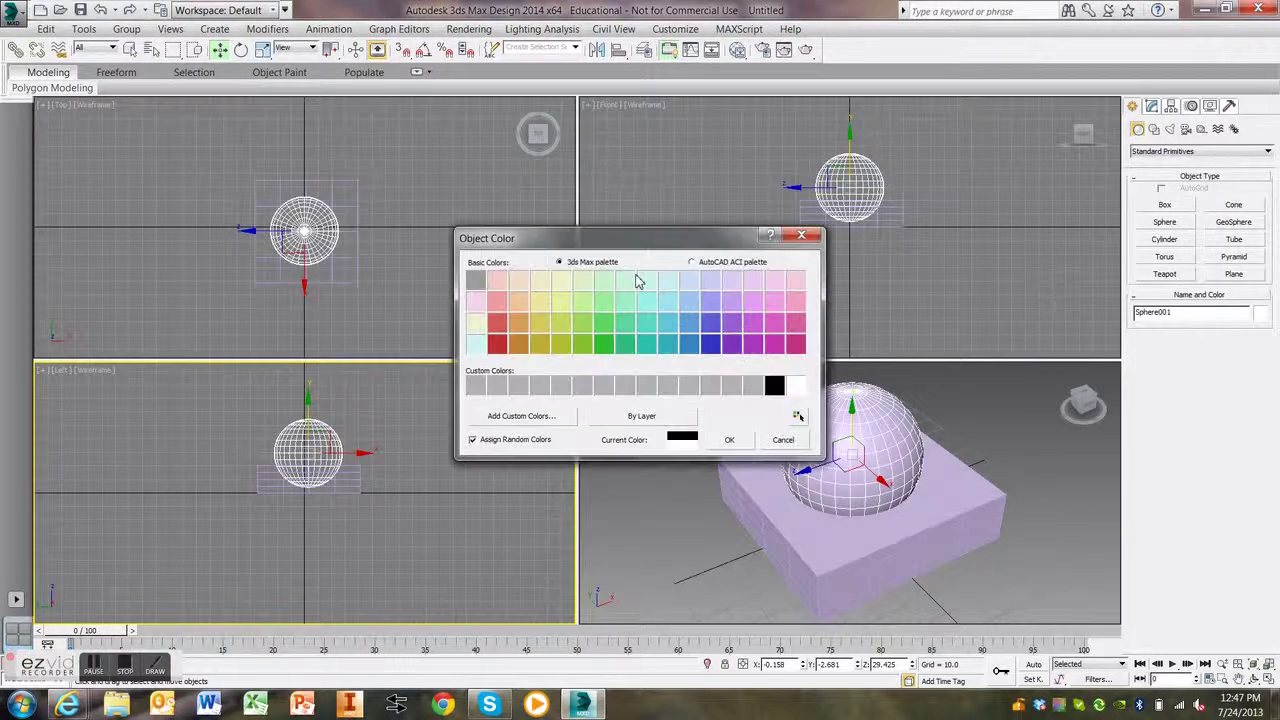
left_click(673, 344)
left_click(689, 344)
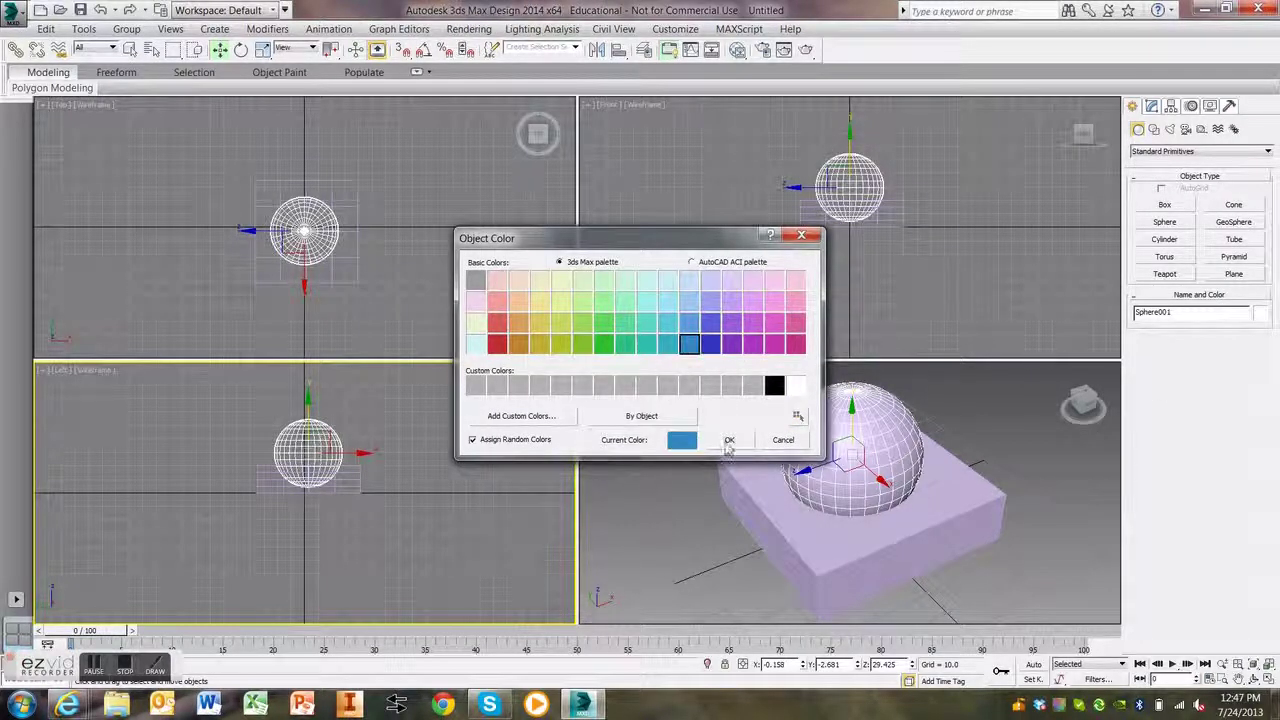
left_click(729, 441)
left_click(1040, 590)
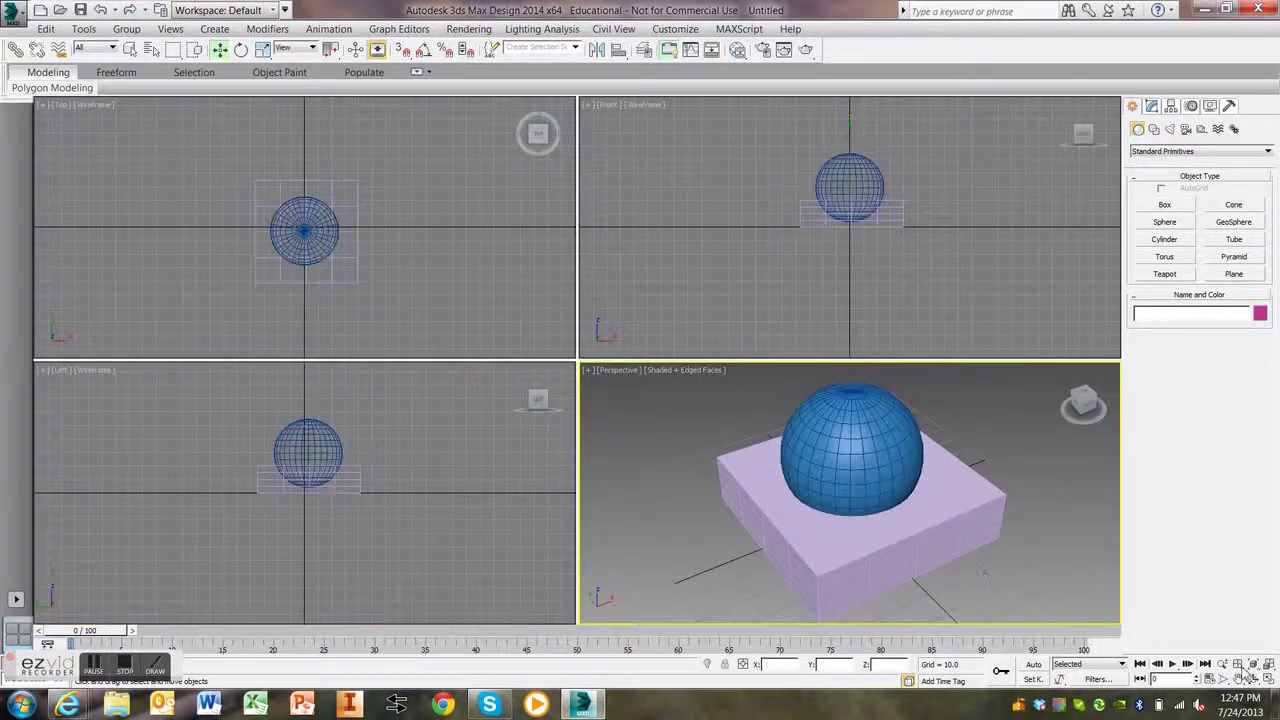
left_click(1265, 682)
middle_click_drag(623, 469, 616, 457)
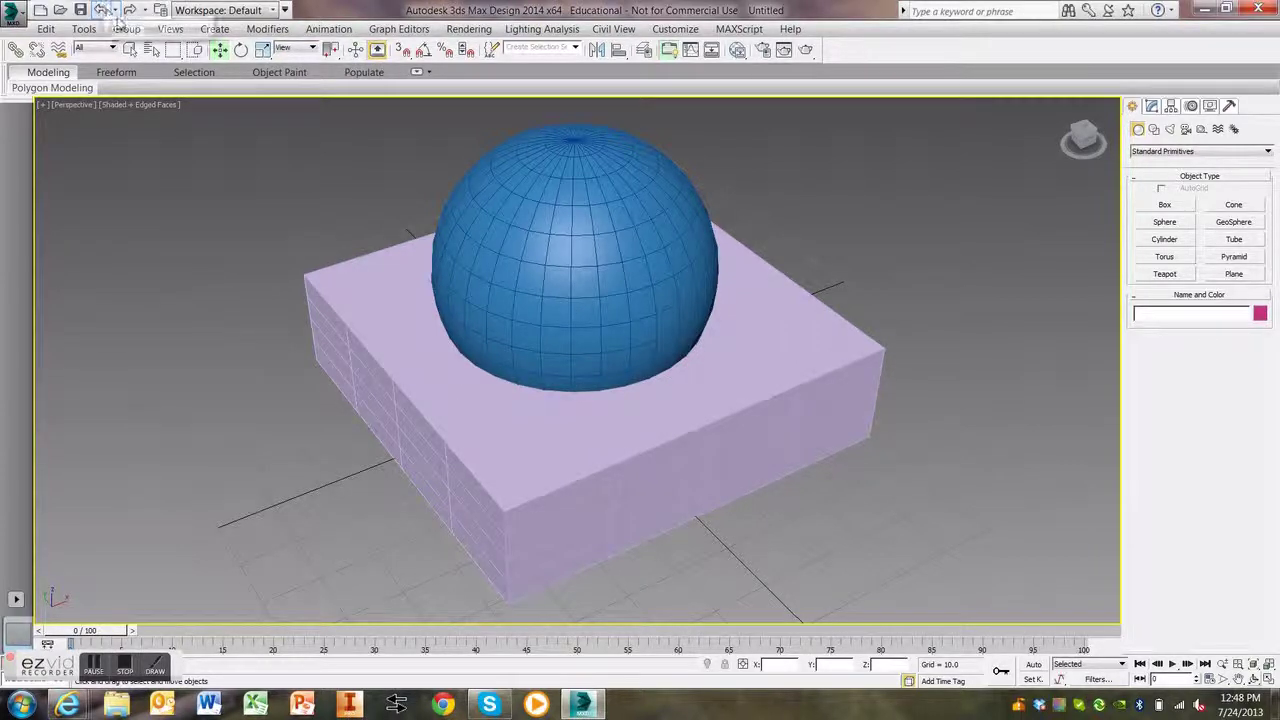
left_click(268, 52)
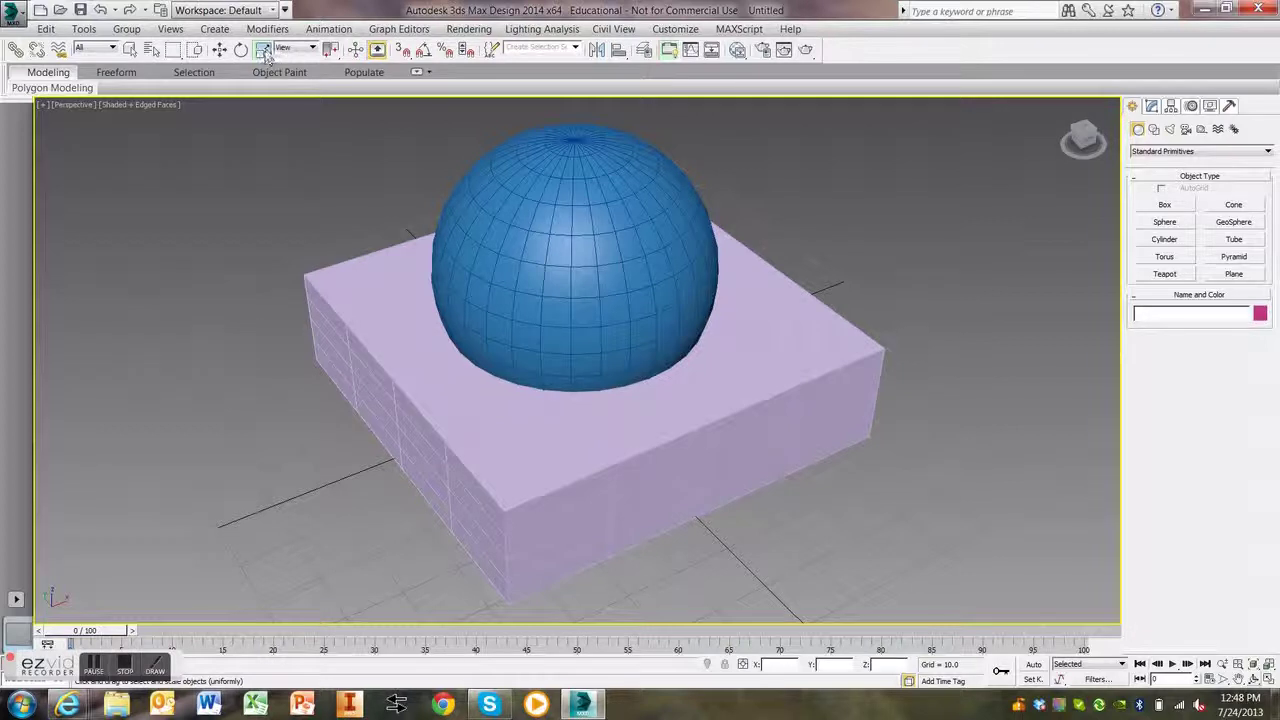
left_click(580, 471)
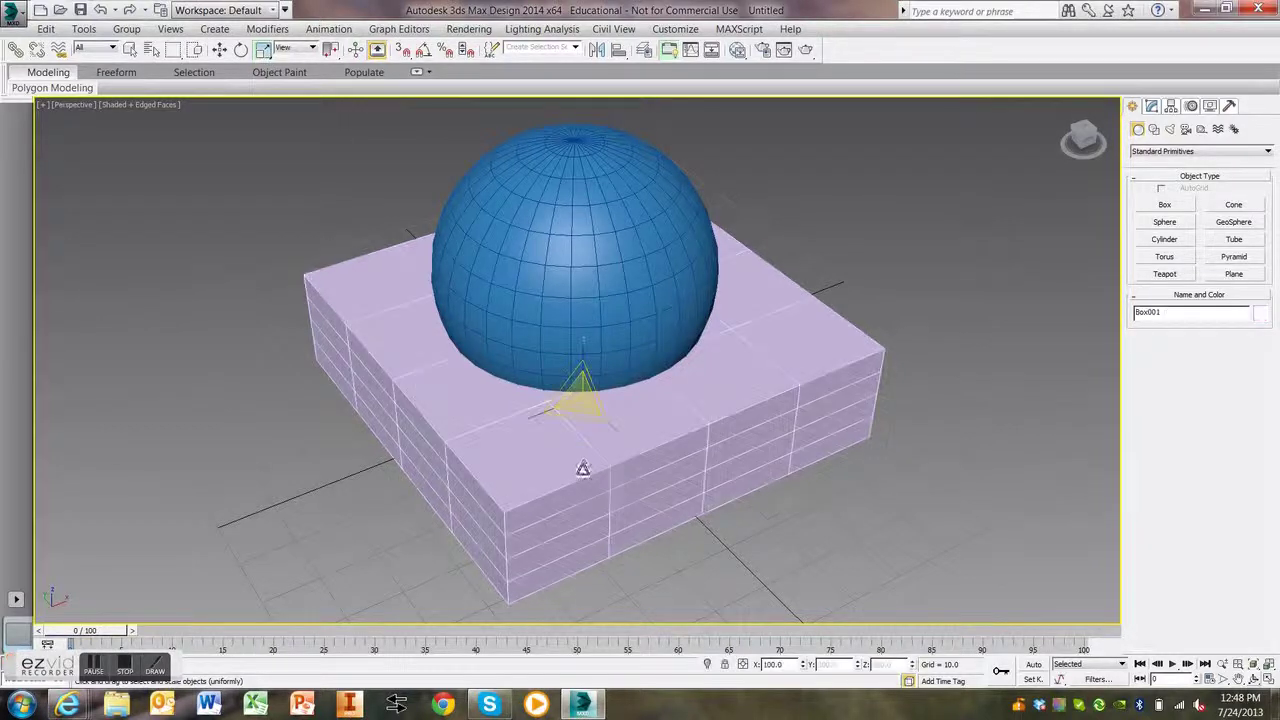
left_click_drag(580, 406, 596, 373)
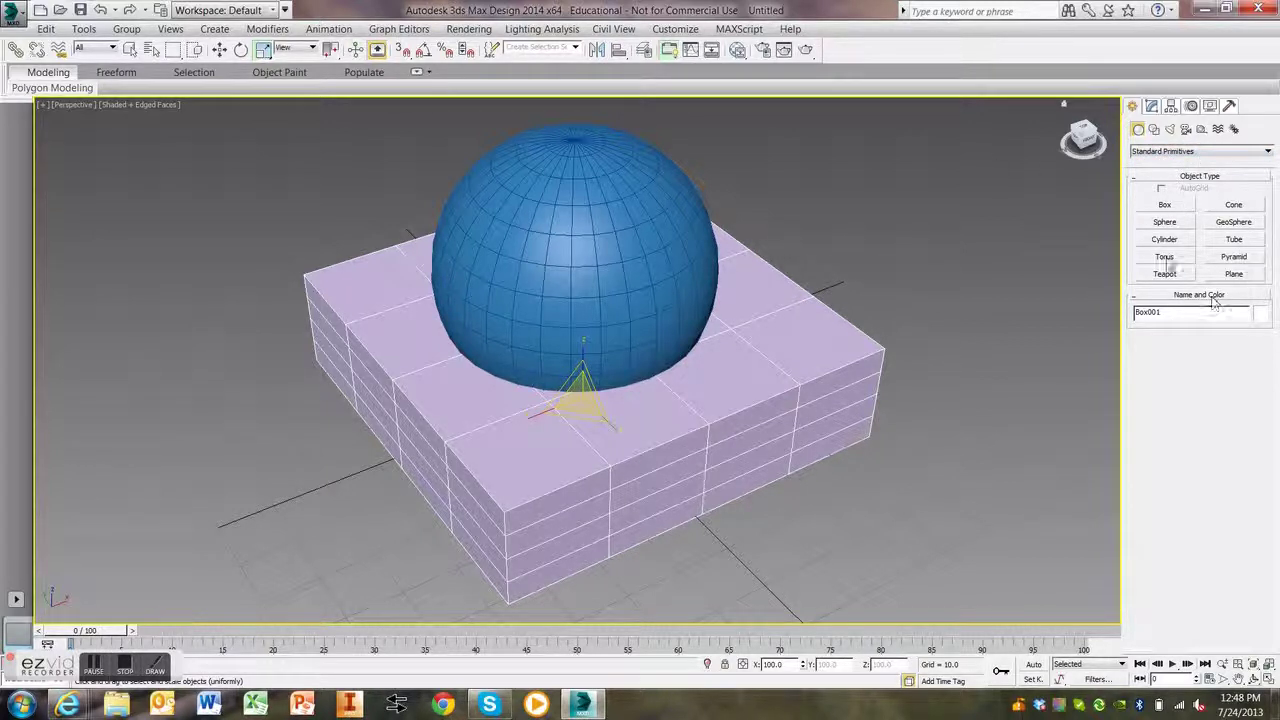
- Switch the geometry category to Compound Objects and select the box as the base object
left_click(1163, 153)
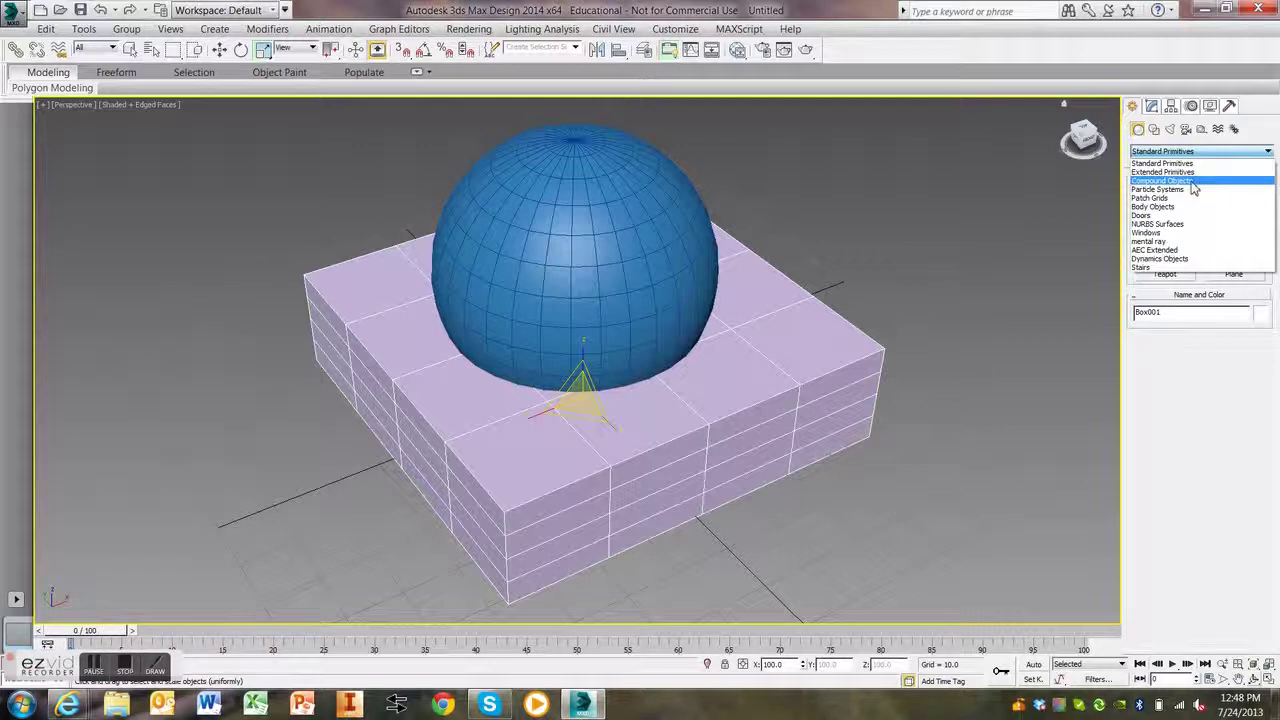
left_click(1190, 182)
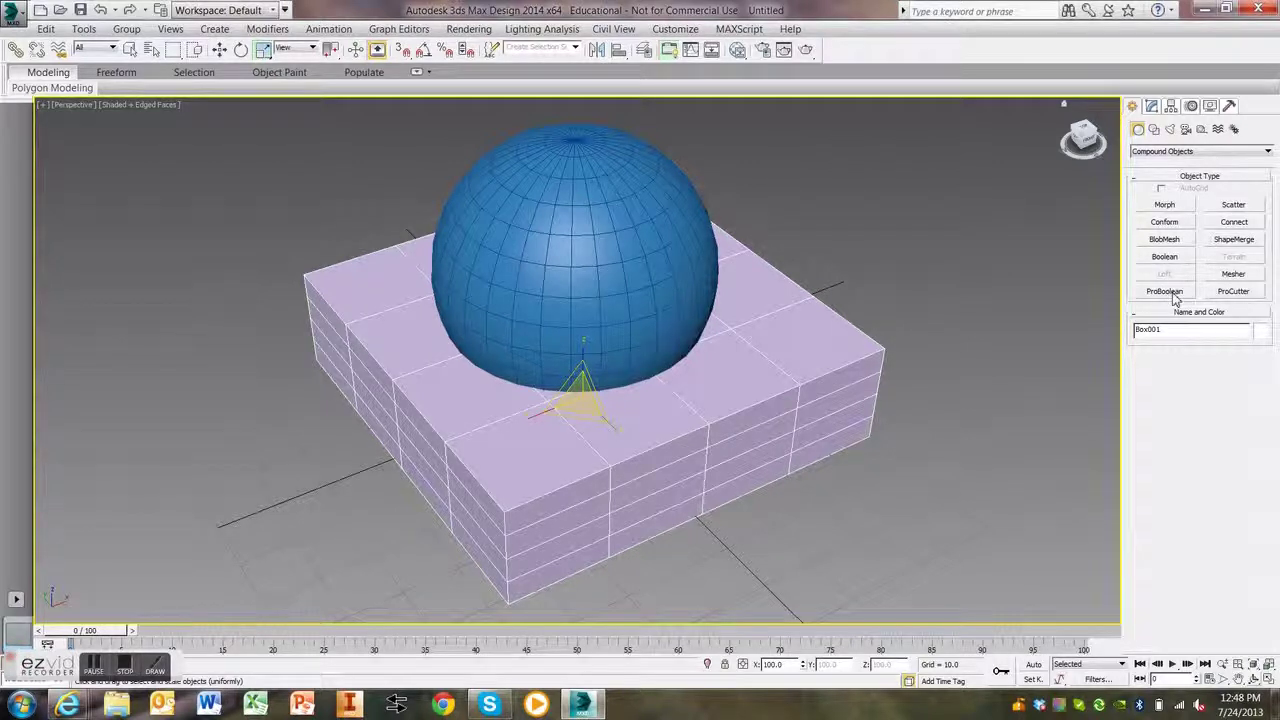
left_click(219, 49)
left_click(264, 221)
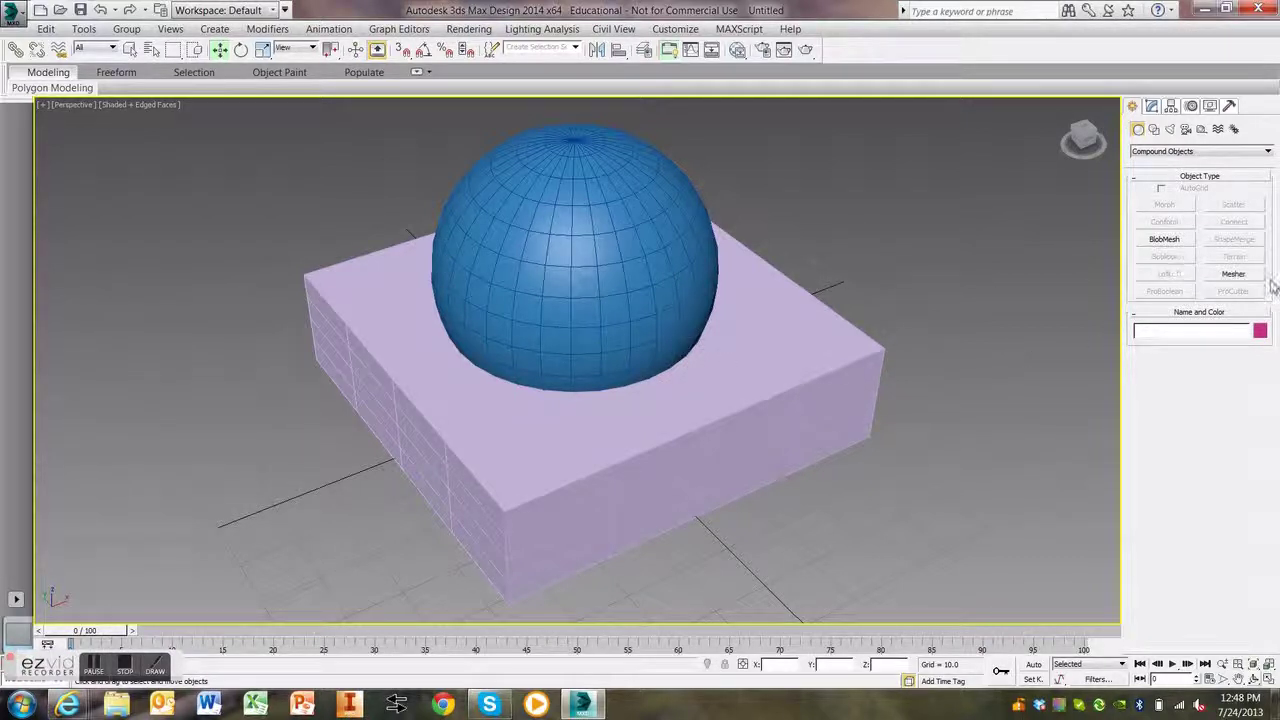
left_click(517, 468)
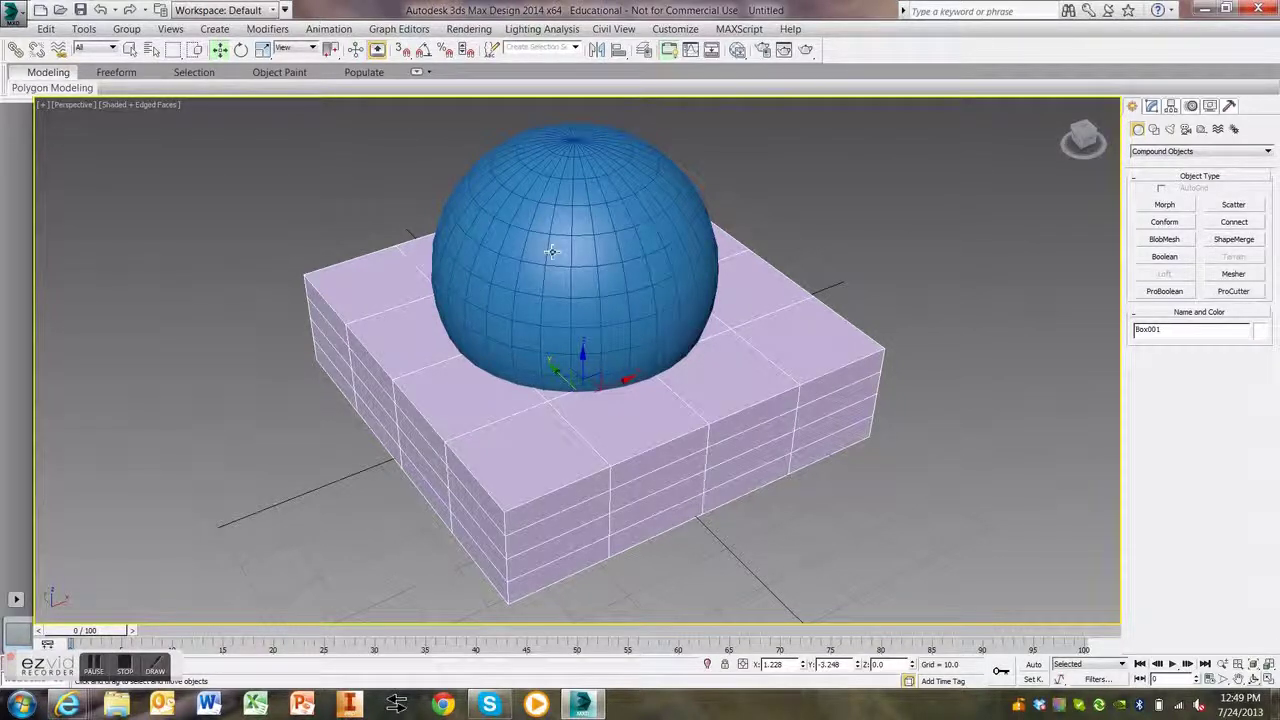
- Subtract the sphere from the box with a Boolean set to Subtraction (A-B), using the sphere as operand B
left_click(1162, 257)
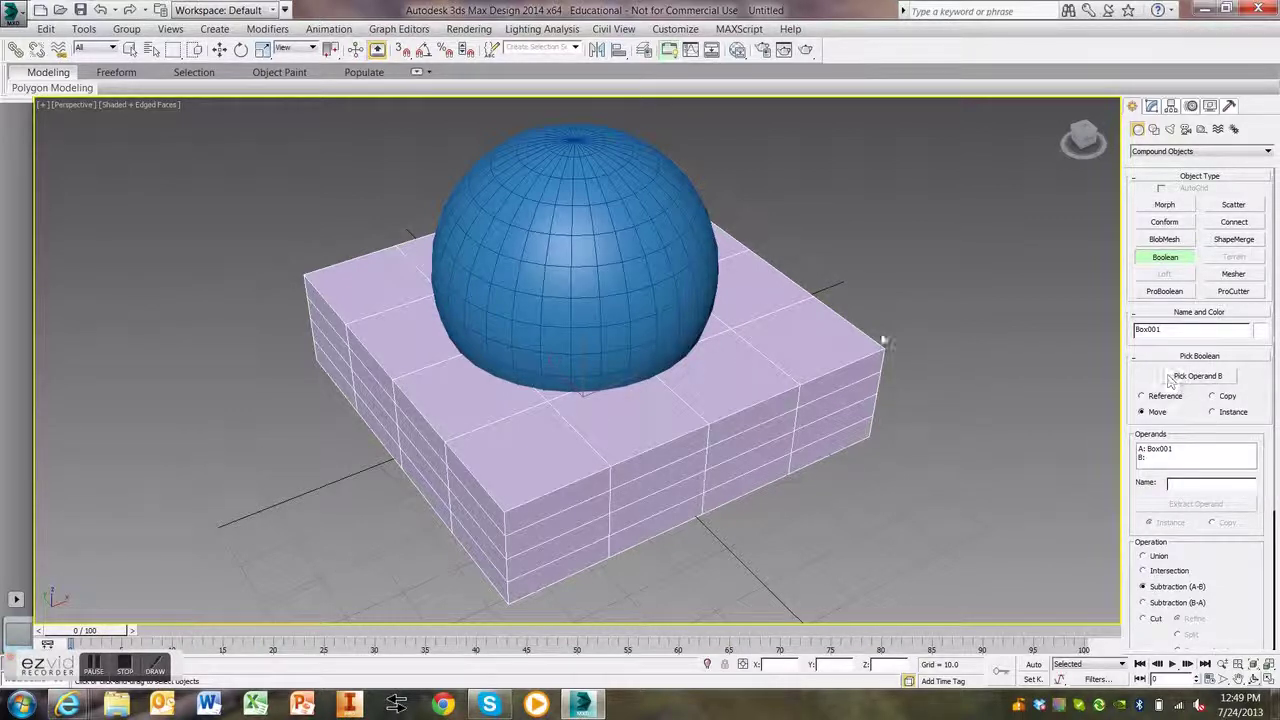
left_click(1205, 378)
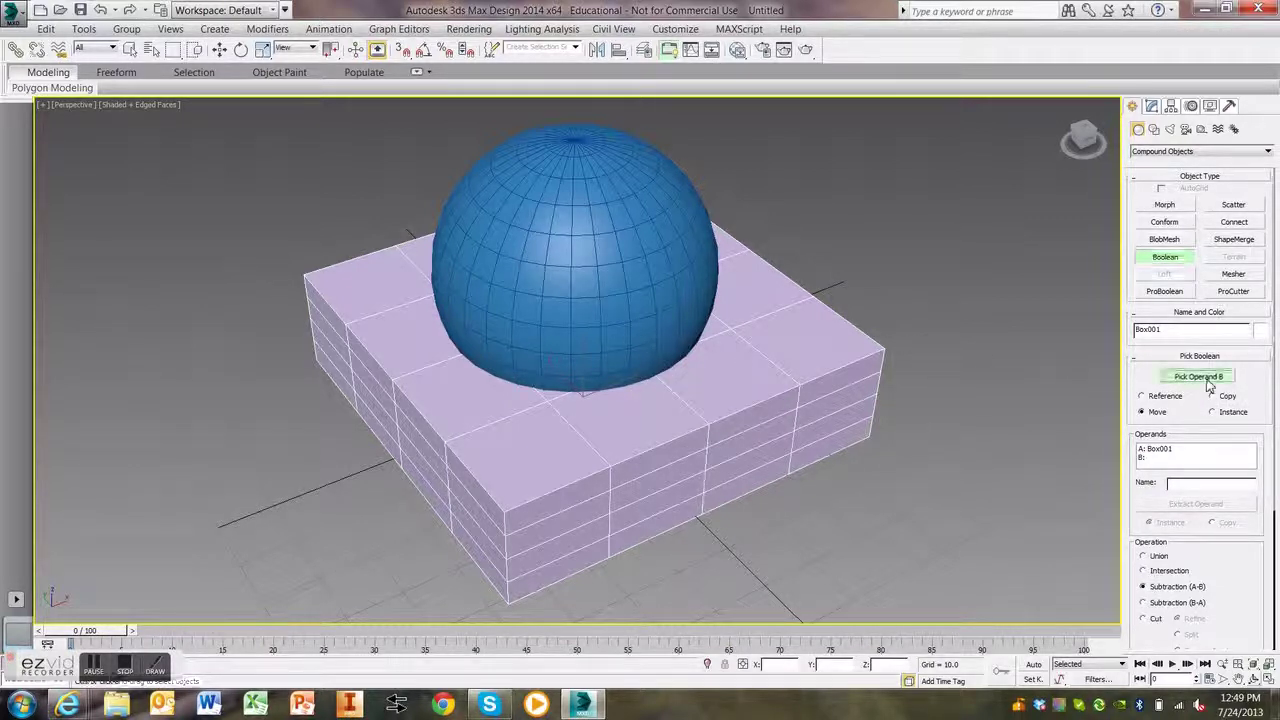
left_click(552, 294)
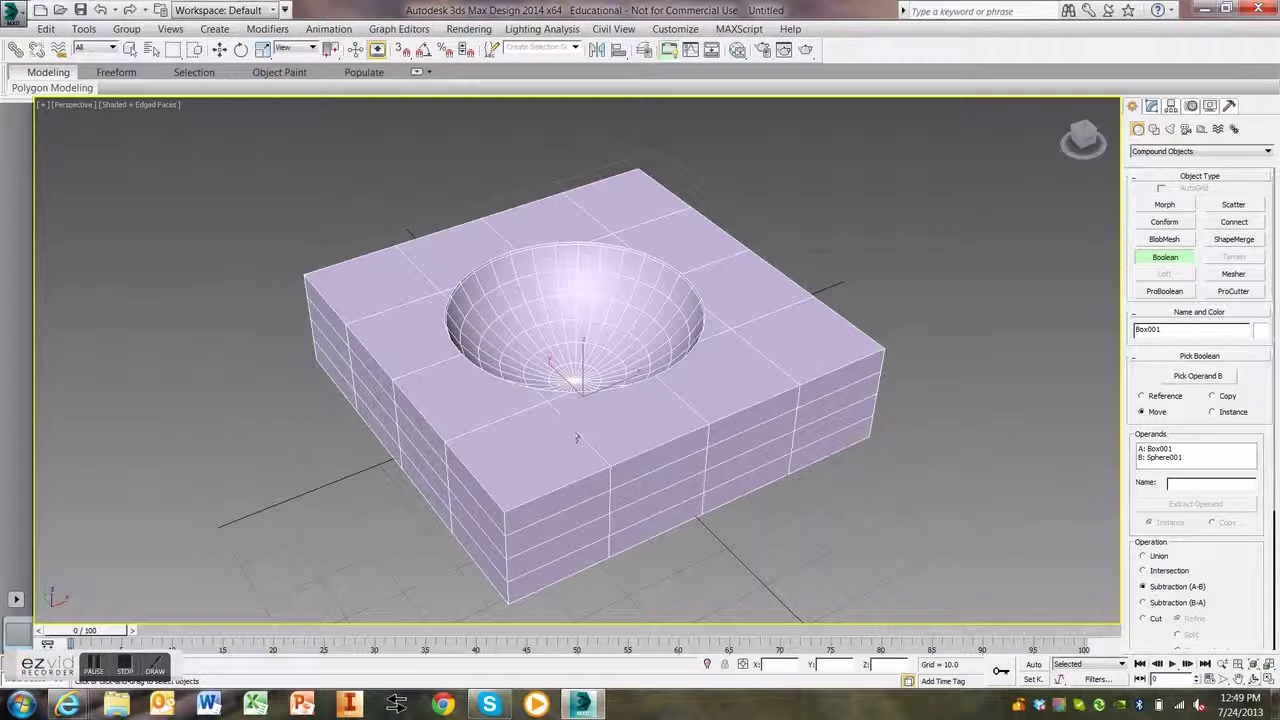
- Inspect the Boolean entry in the box's modifier stack and undo the subtraction
left_click(1152, 105)
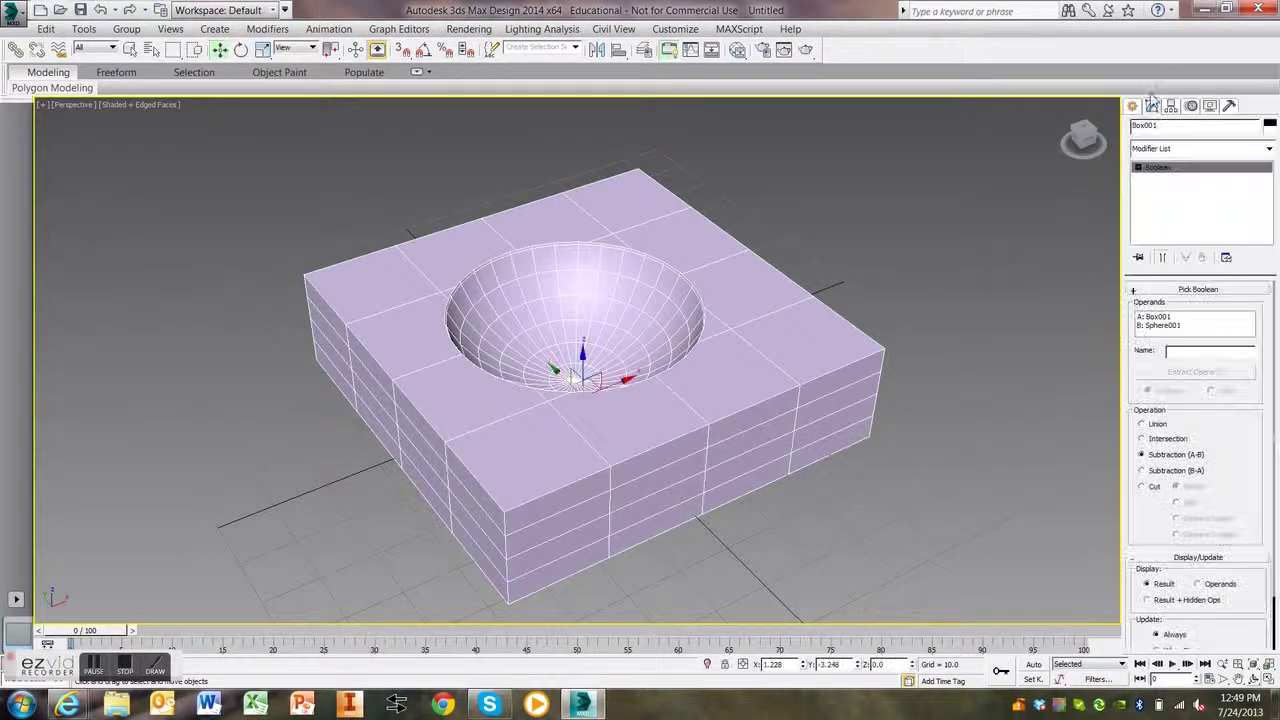
left_click(1138, 168)
left_click(1138, 168)
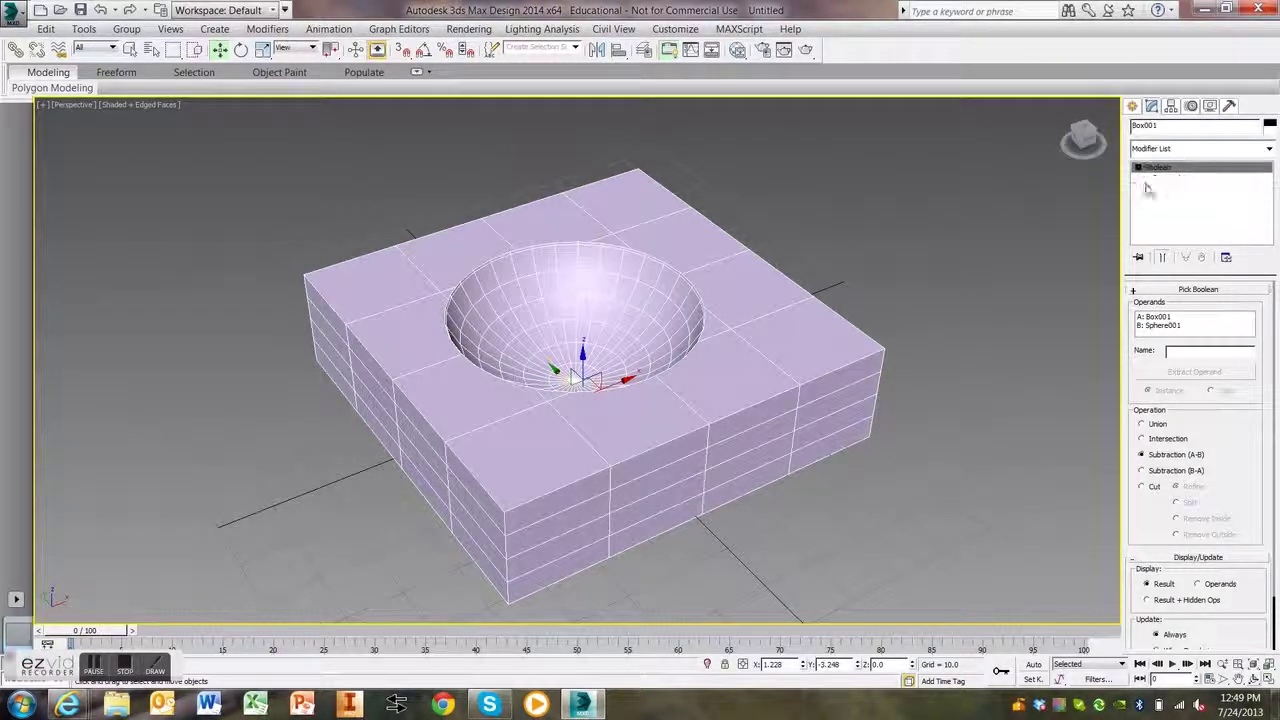
left_click(1152, 179)
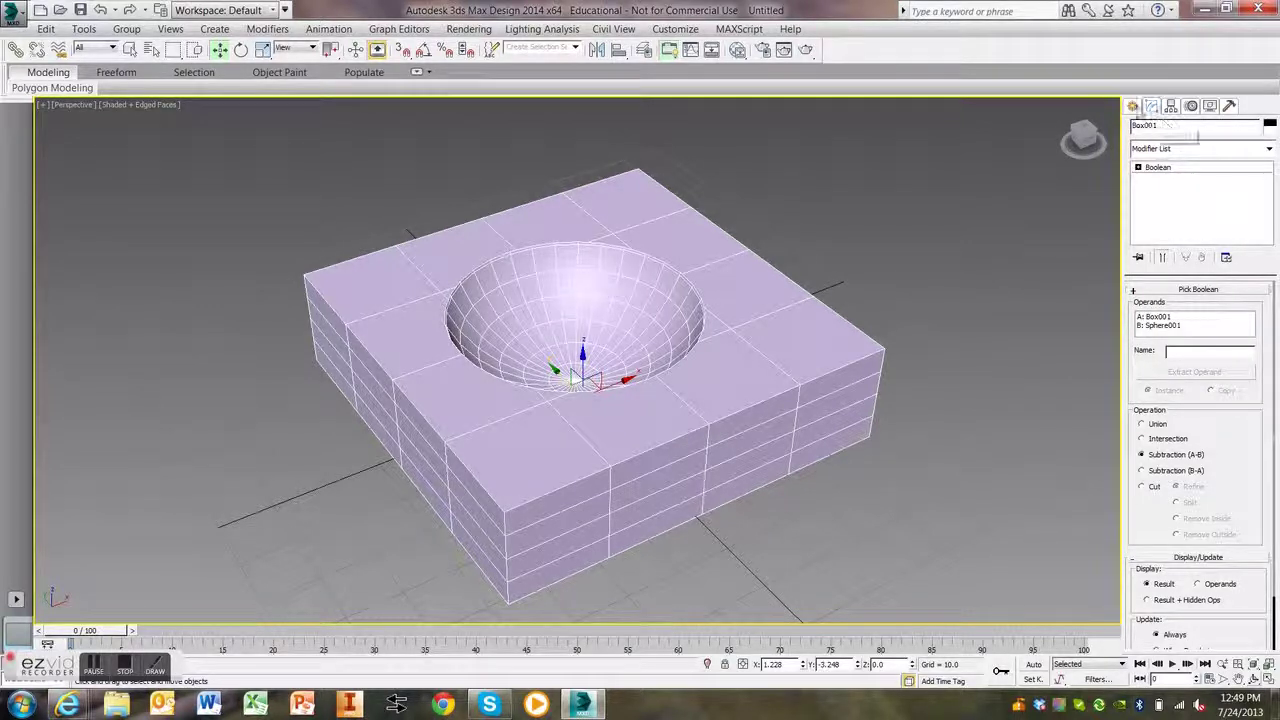
left_click(1132, 106)
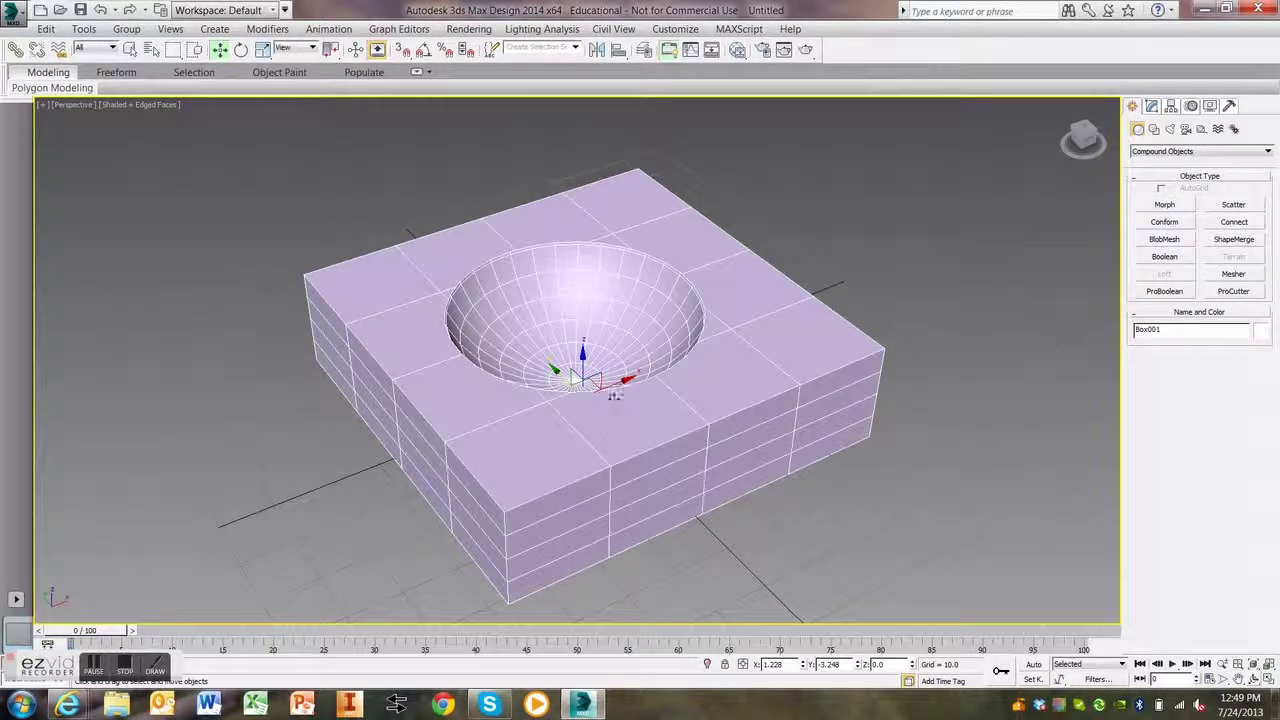
key("ctrl+z")
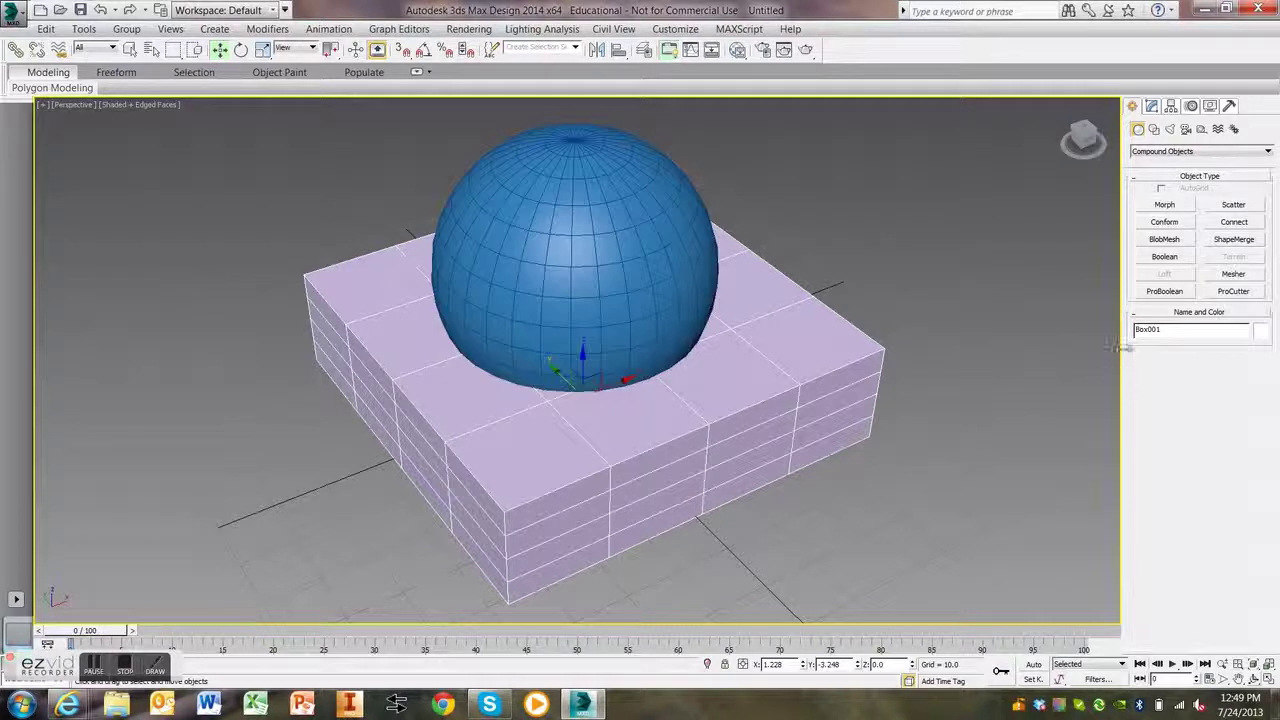
- Merge the sphere with the box using a Boolean set to Union, with the sphere as operand B
left_click(1152, 260)
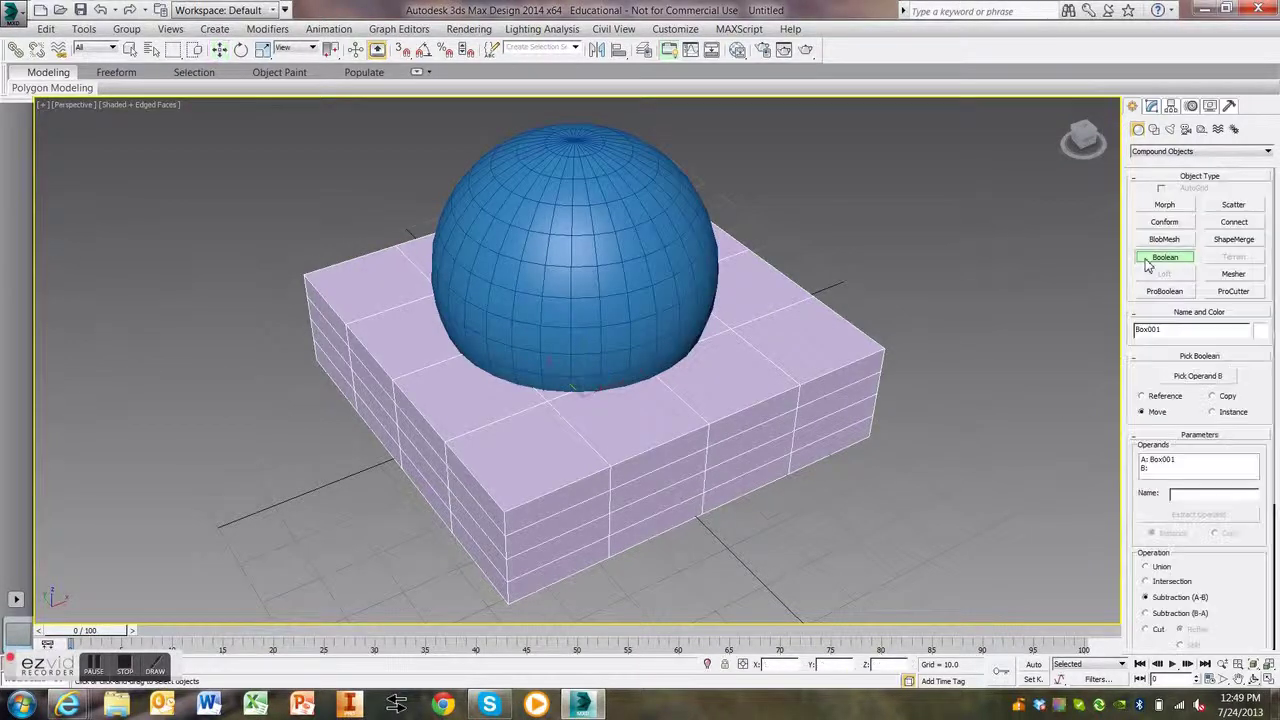
left_click(1147, 567)
left_click(1197, 377)
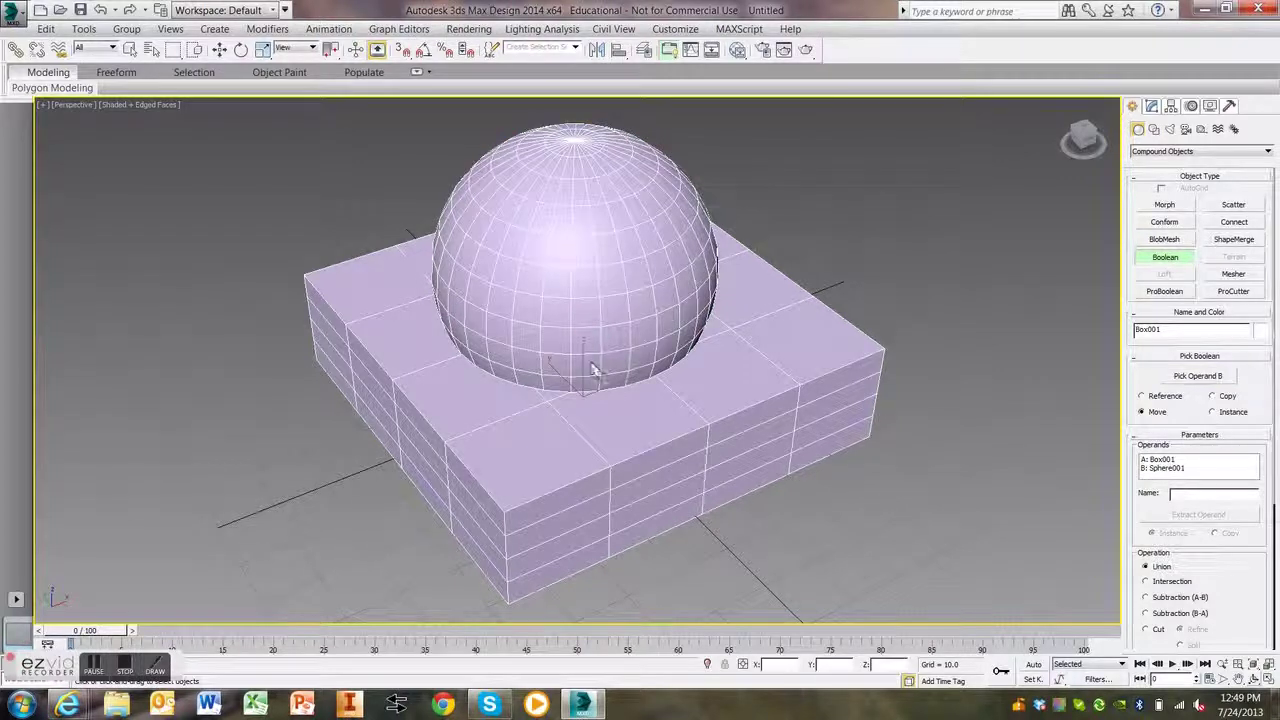
- Move the merged box and sphere slightly, to about X 0.48 and Z -1.13
left_click(220, 50)
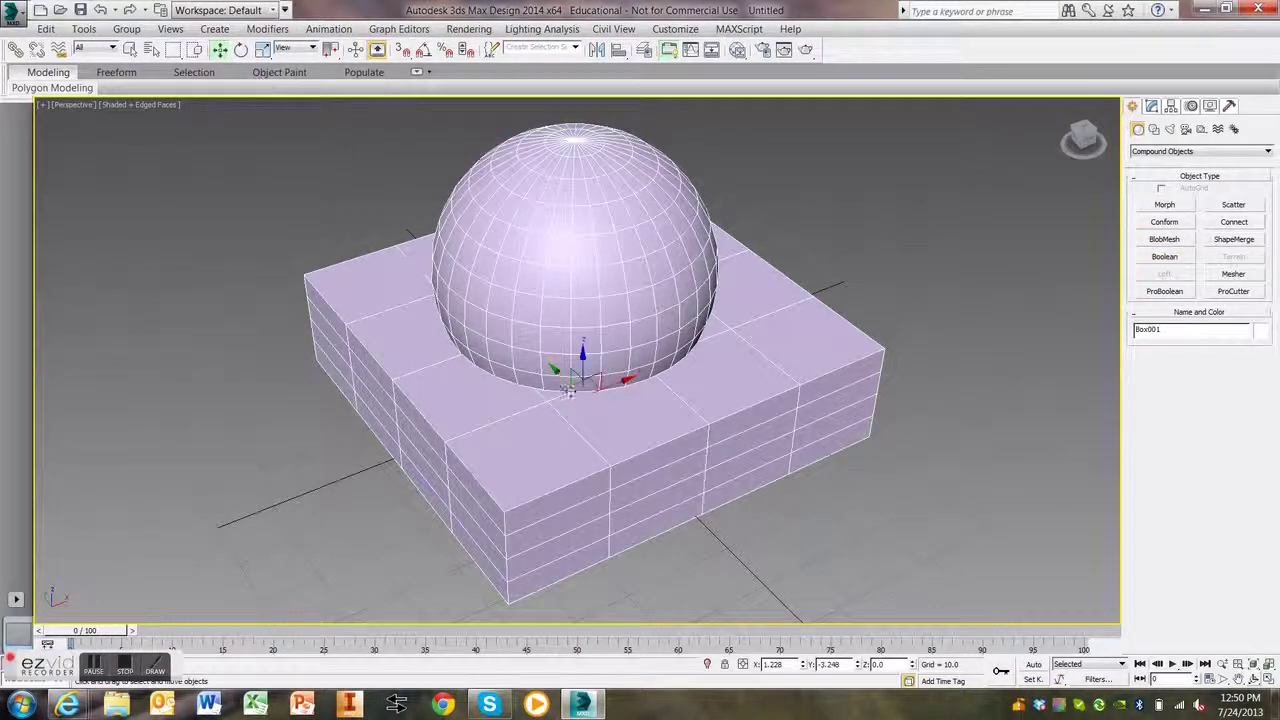
mouse_move(597, 378)
left_mouse_down()
mouse_move(629, 455)
mouse_move(655, 440)
mouse_move(663, 428)
mouse_move(580, 380)
mouse_move(595, 384)
left_mouse_up()
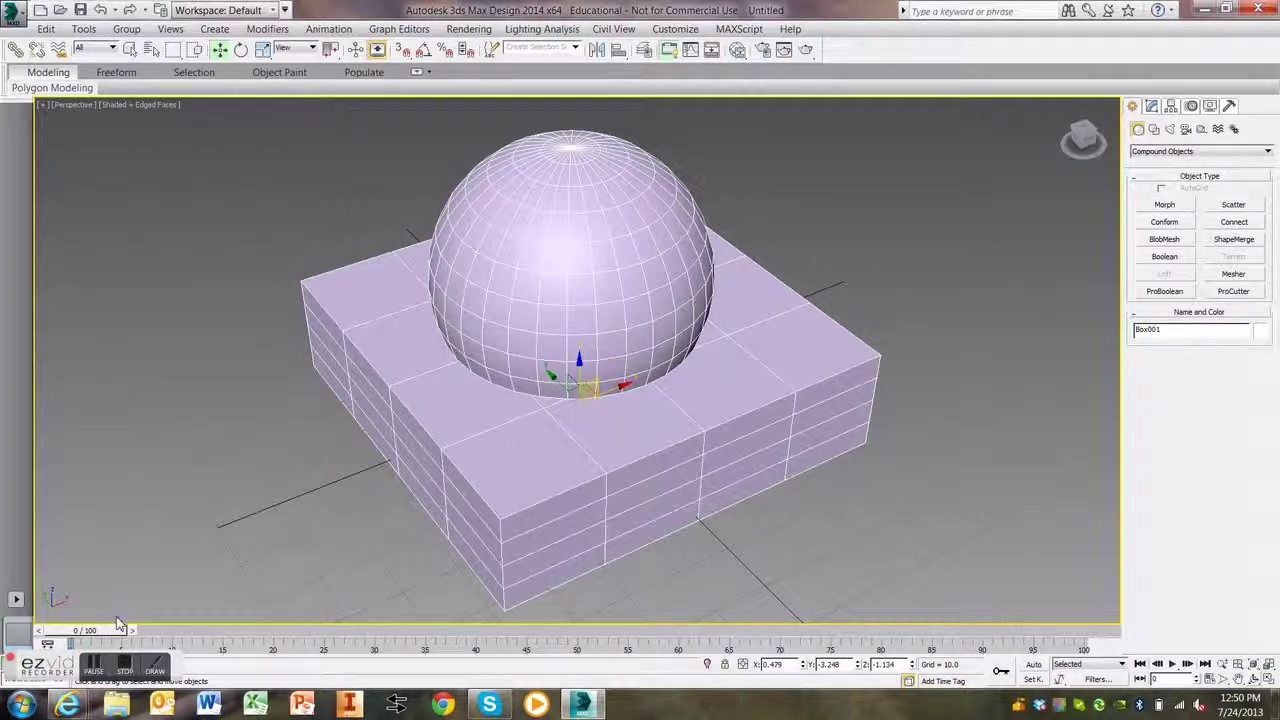
left_click(127, 668)
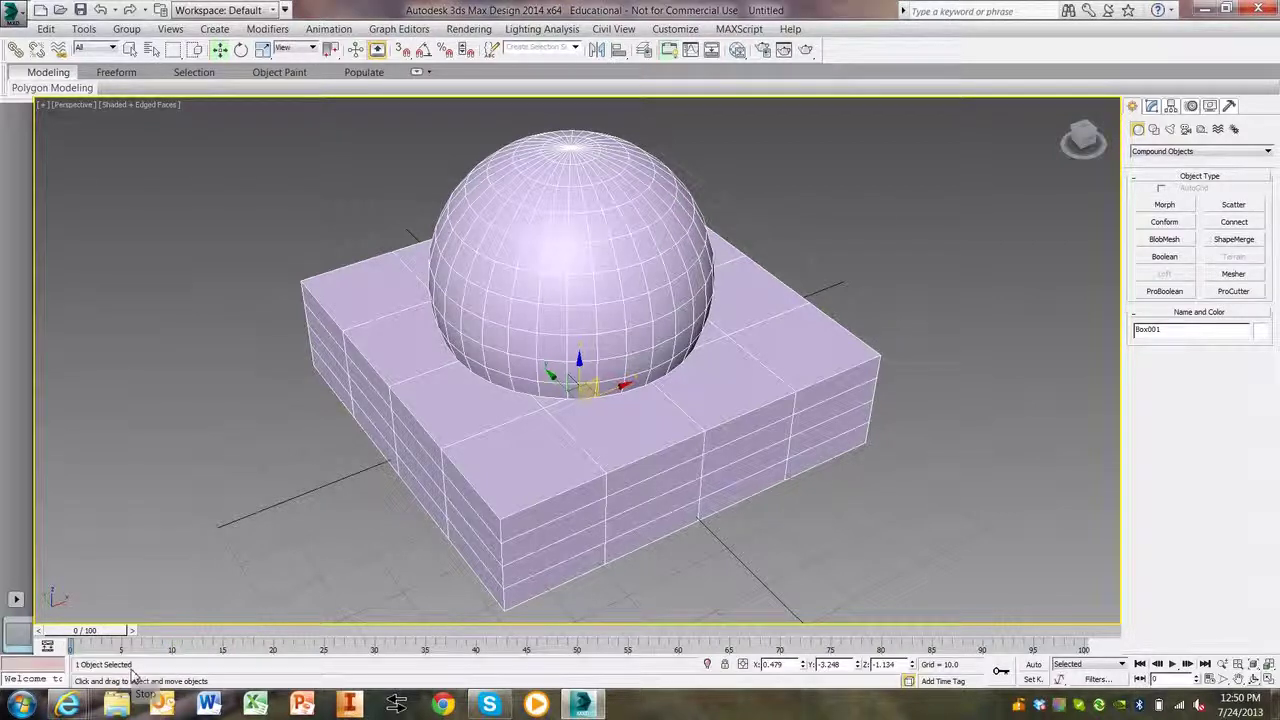